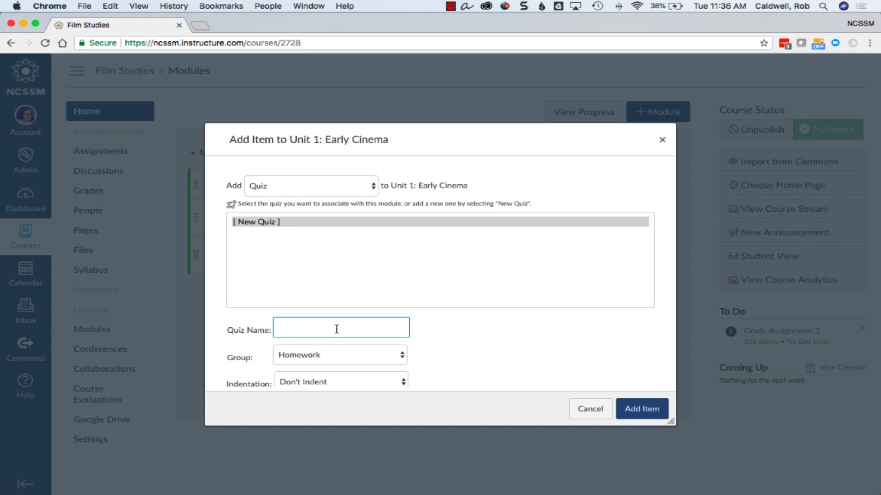
- Add a new quiz item to the Unit 1: Early Cinema module
left_click(641, 411)
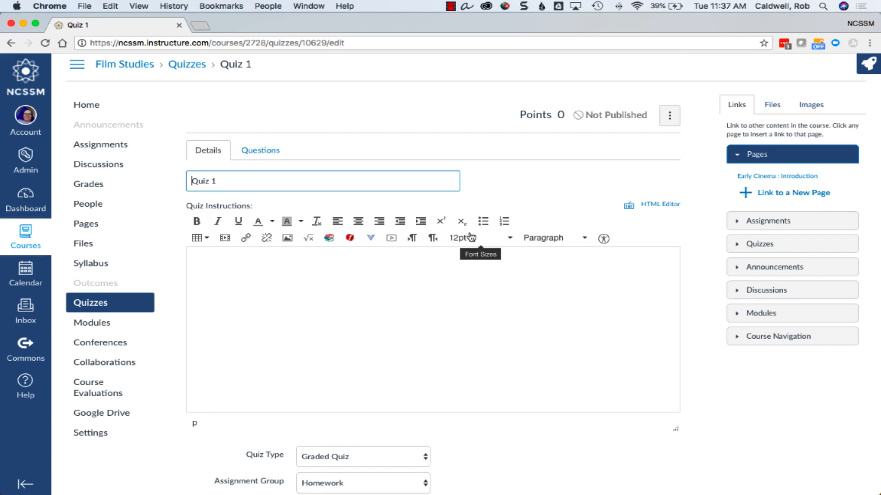
- Try the Practice Quiz and Graded Survey quiz types before returning to Graded Quiz
scroll(471, 237, "down", 5)
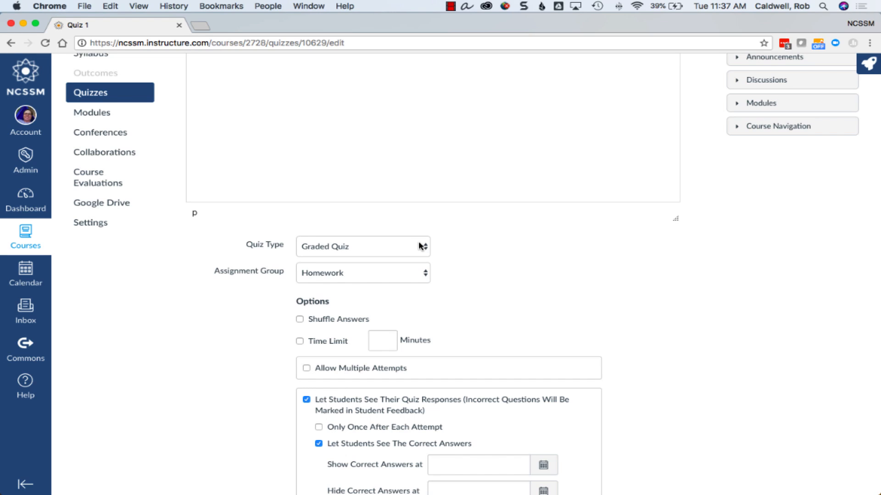
left_click(421, 246)
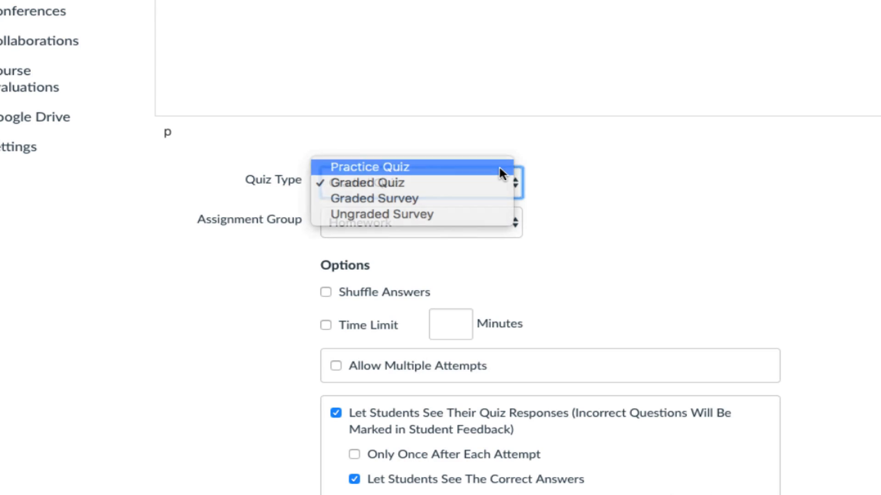
left_click(506, 170)
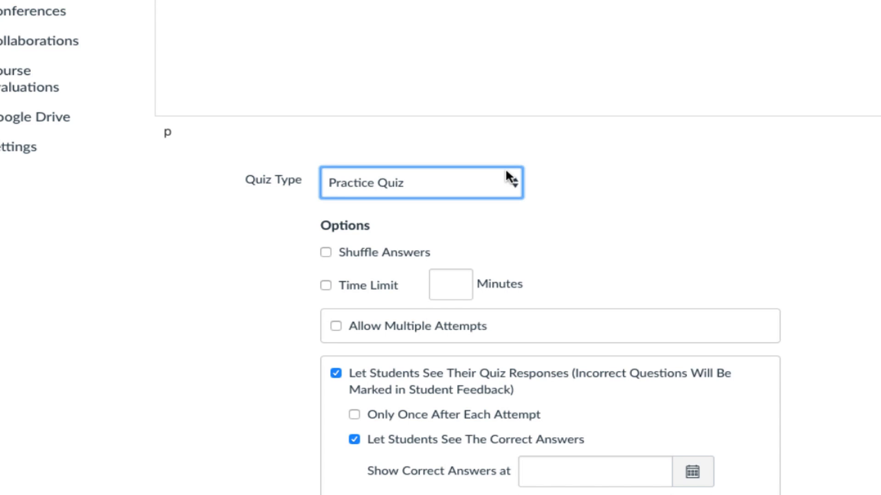
left_click(506, 170)
left_click(448, 212)
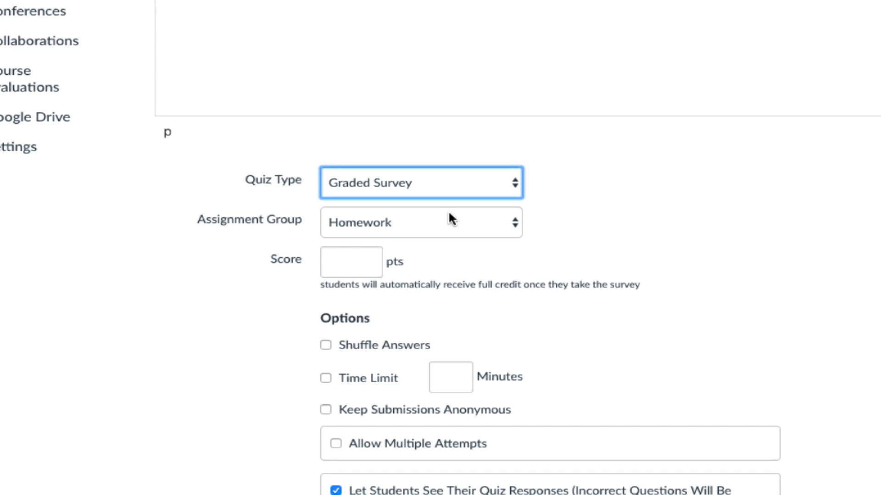
left_click(448, 210)
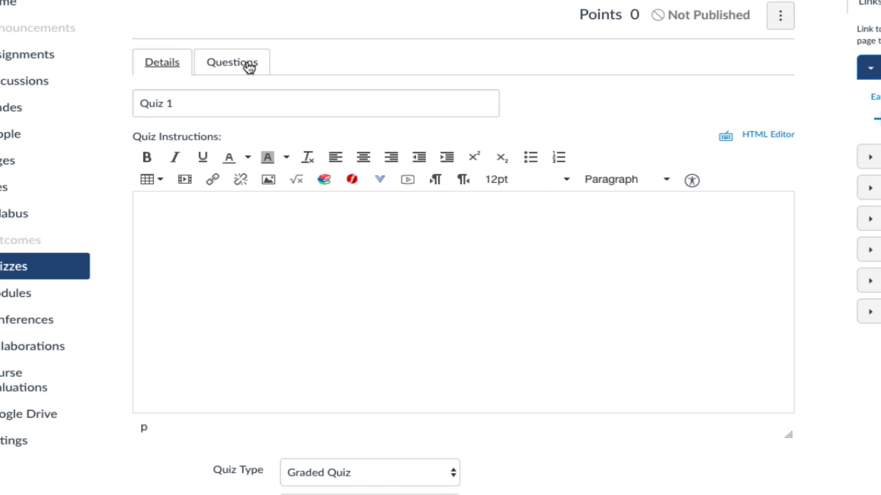
- Add a new Multiple Choice question to the quiz and title it Question 1
left_click(249, 68)
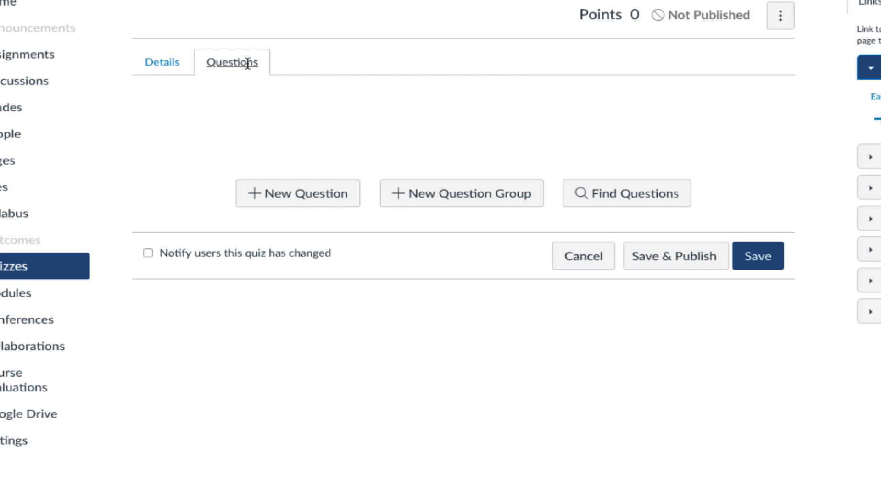
left_click(296, 197)
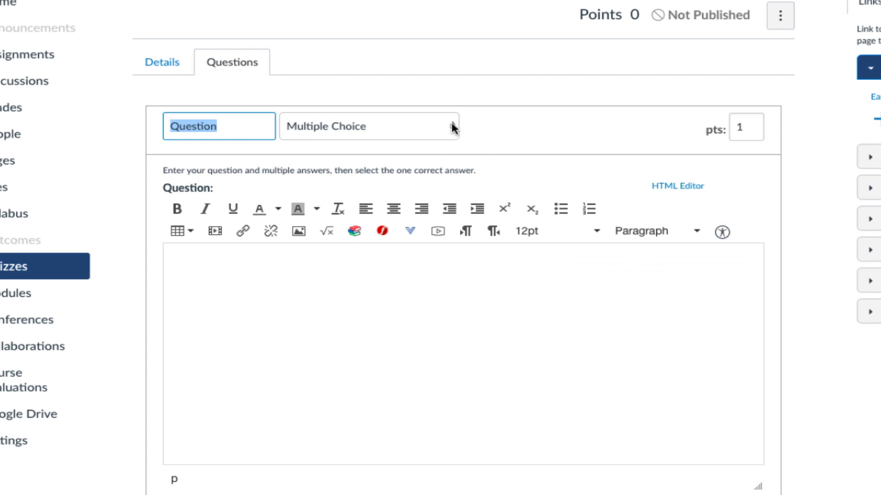
left_click(450, 126)
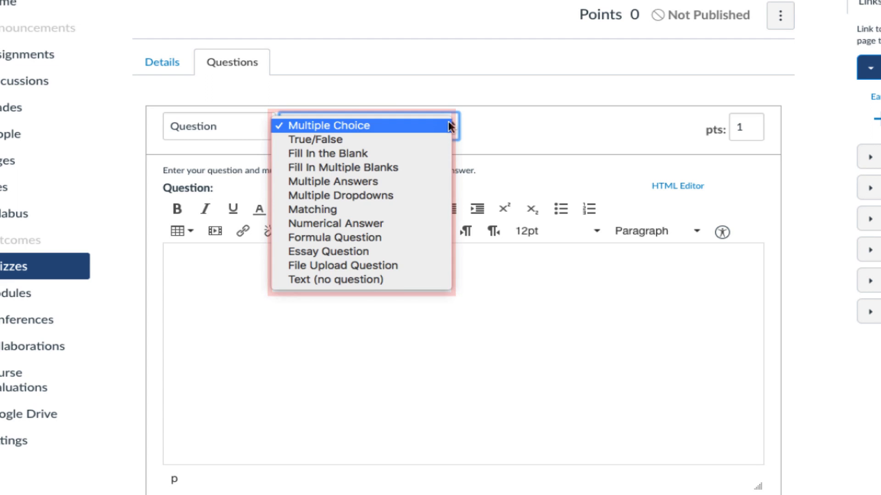
left_click(449, 125)
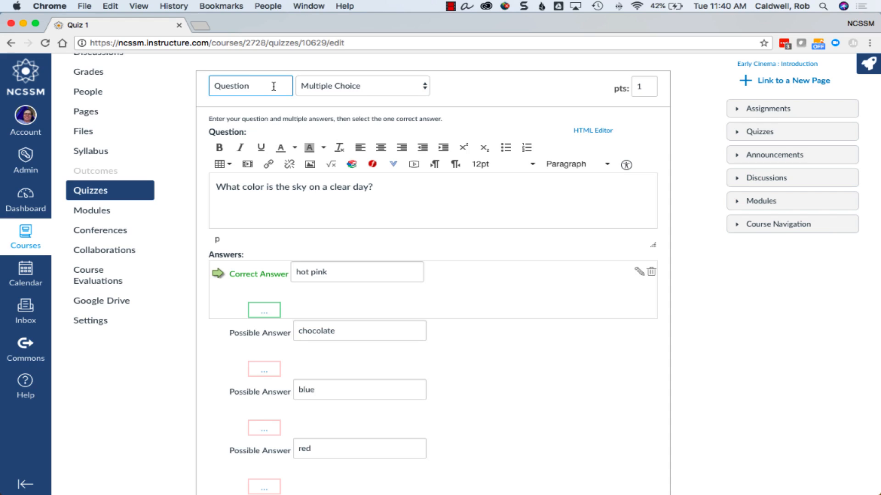
type("1")
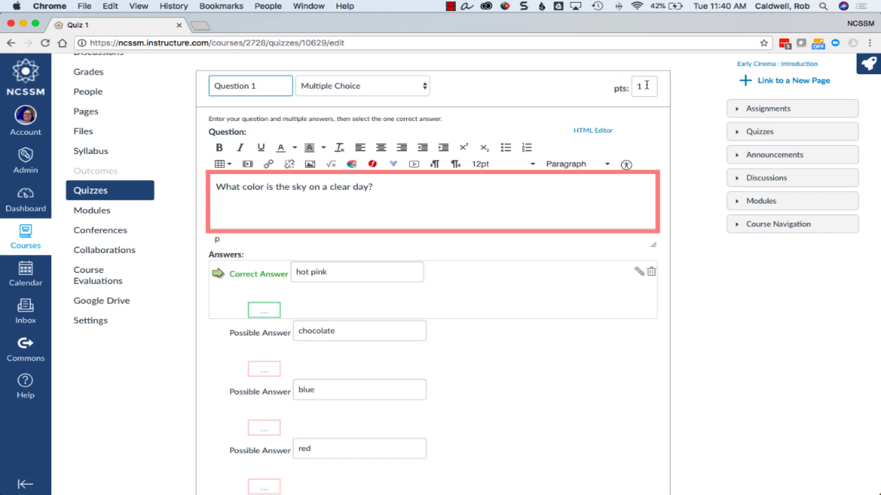
- Mark blue as the correct answer for the sky color question
scroll(496, 201, "down", 1)
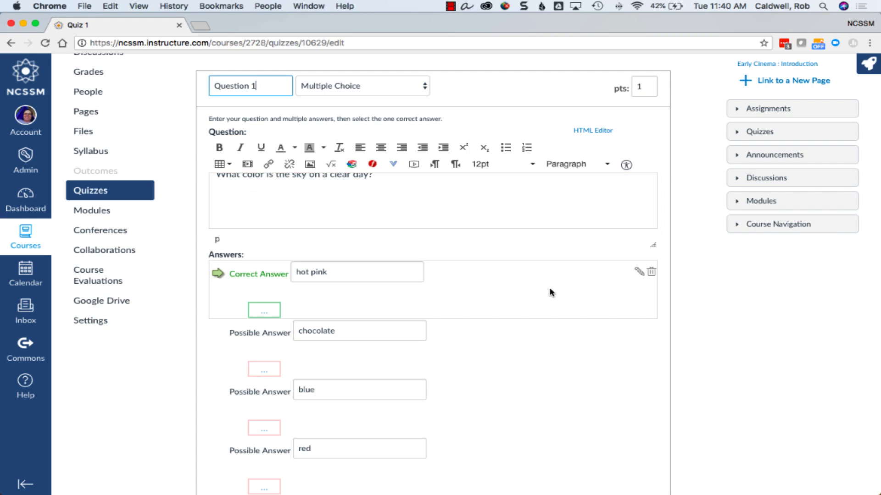
scroll(550, 340, "down", 2)
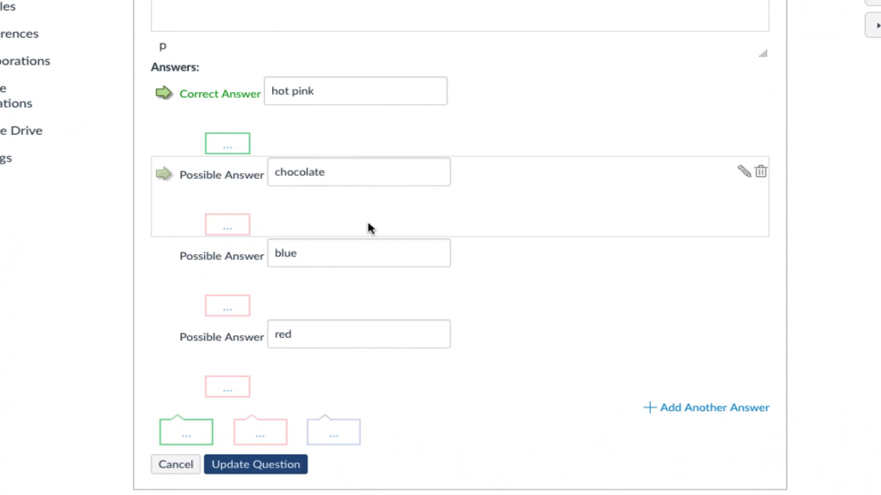
mouse_move(165, 253)
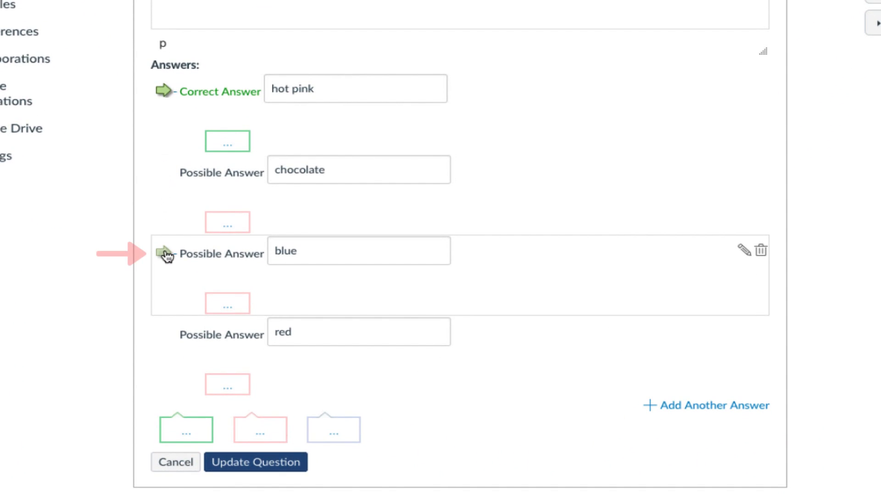
left_click(165, 254)
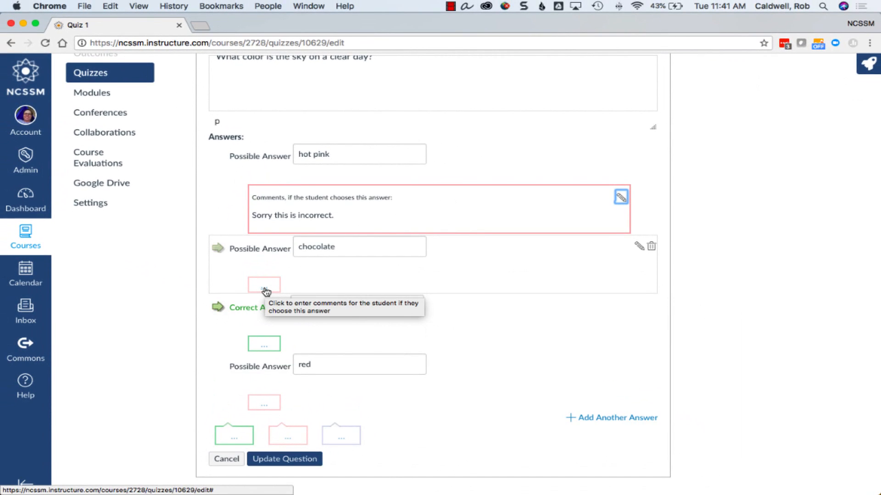
- Add the comment 'Yes. That is correct! Good job!' to the blue answer and update the question
left_click(265, 347)
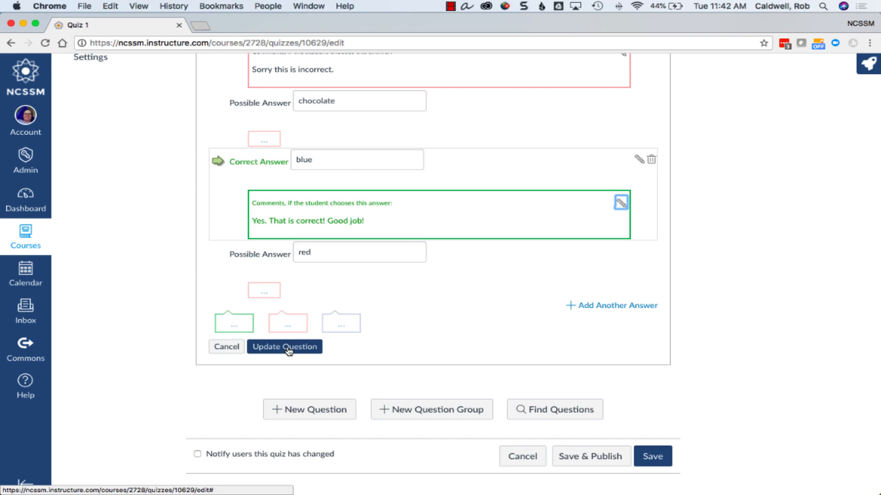
left_click(288, 351)
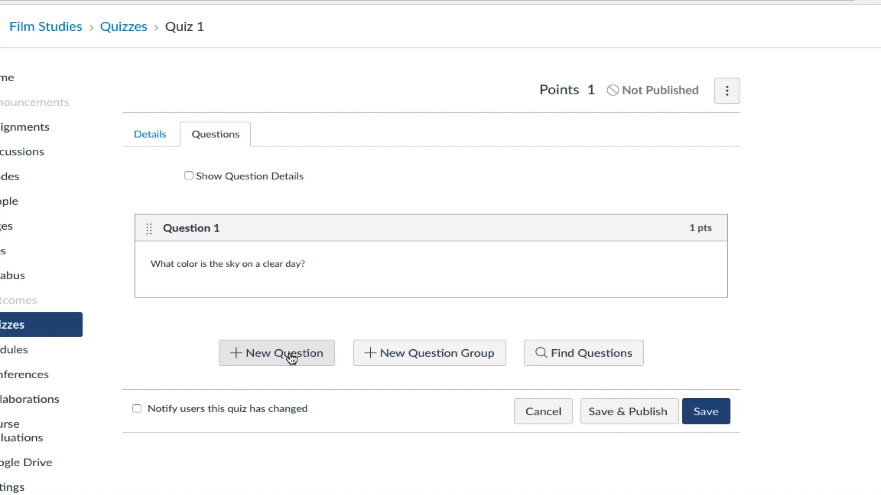
- Try creating a new question group and adding a question to it
left_click(438, 359)
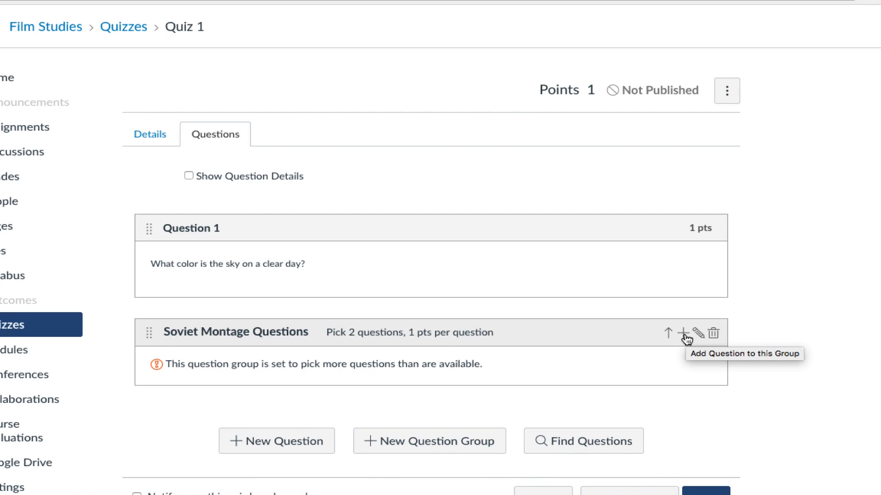
left_click(684, 333)
scroll(687, 340, "down", 4)
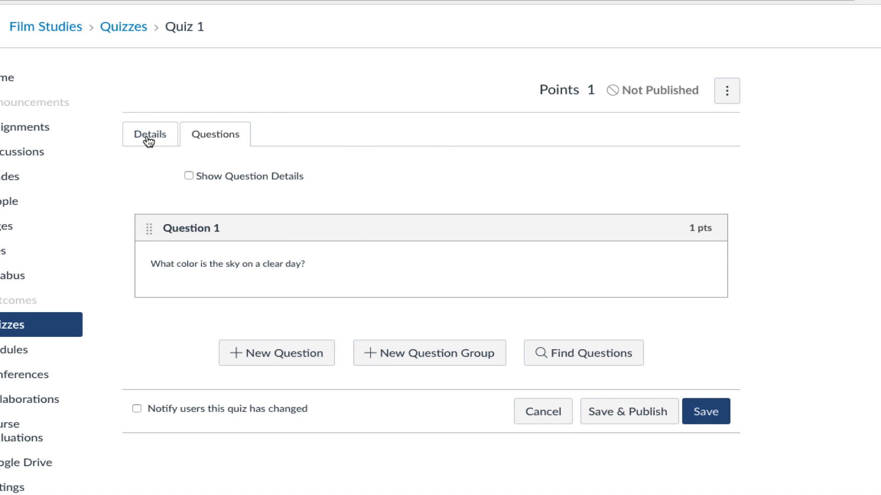
- Set the quiz's assignment group to Quizzes in the quiz details
left_click(151, 138)
scroll(523, 256, "down", 3)
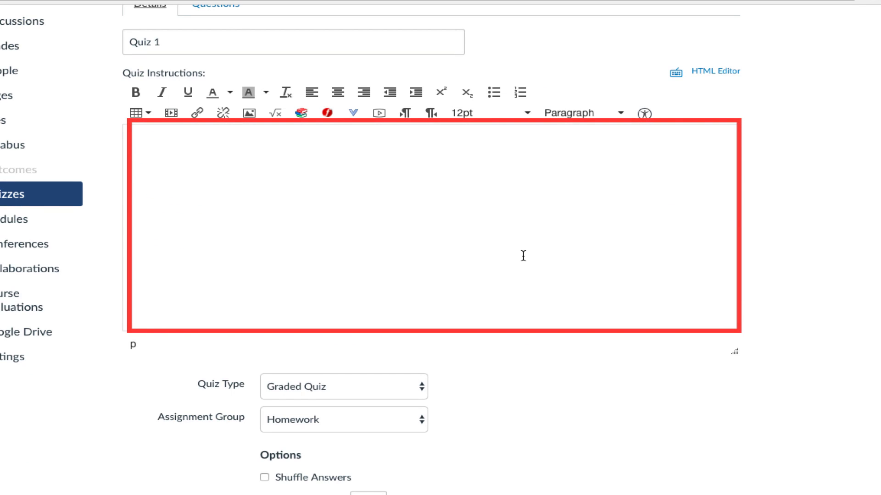
scroll(419, 111, "down", 5)
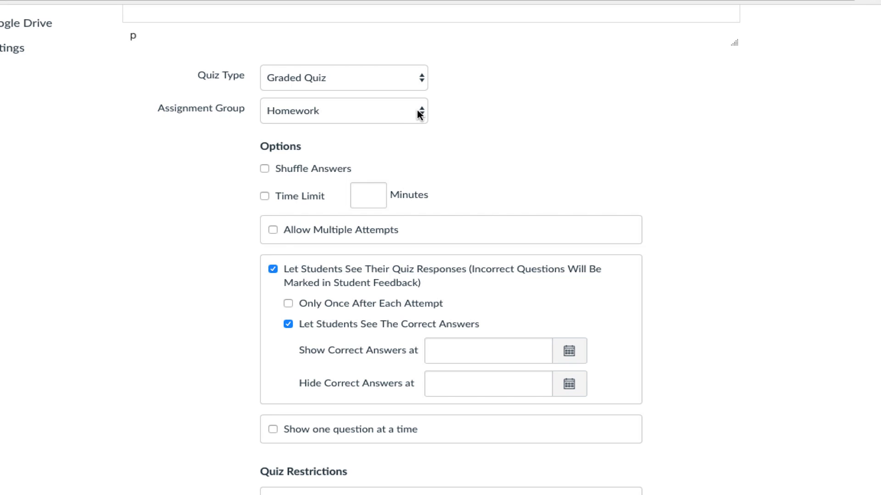
left_click(420, 115)
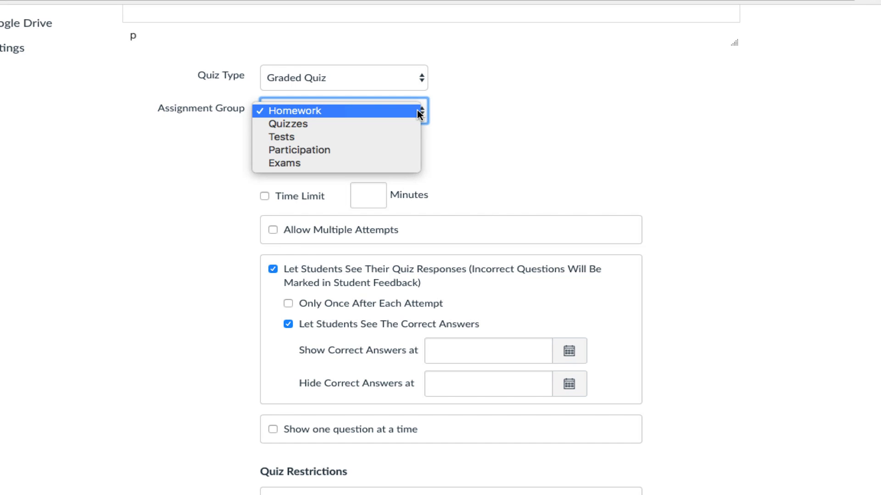
left_click(399, 123)
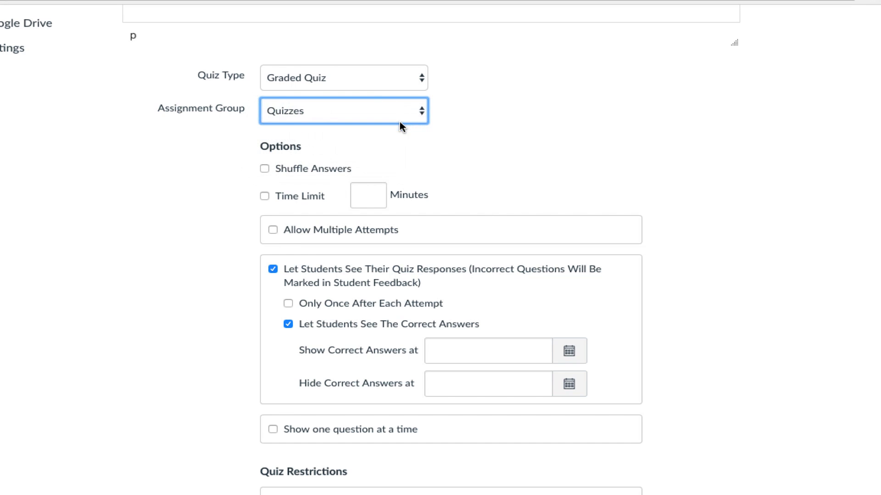
- Enable Shuffle Answers and a time limit of 15 minutes
left_click(265, 170)
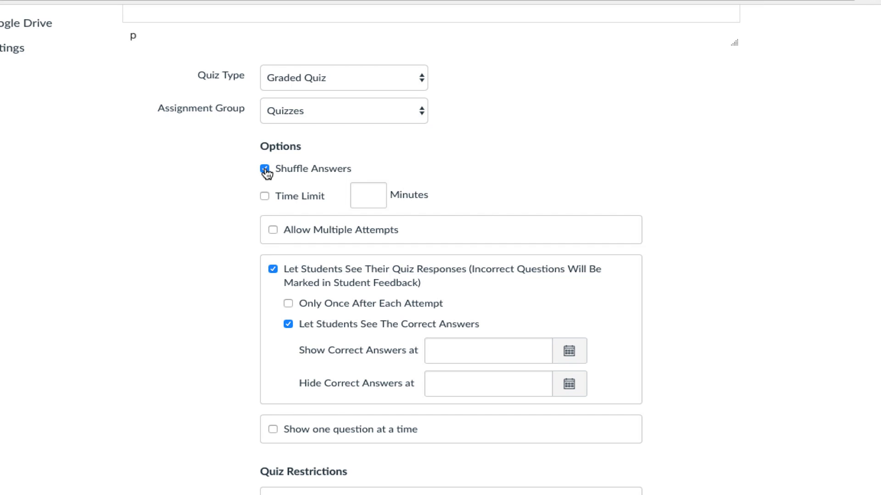
left_click(265, 198)
type("15")
- Allow multiple attempts and limit the allowed attempts to 2
left_click(274, 231)
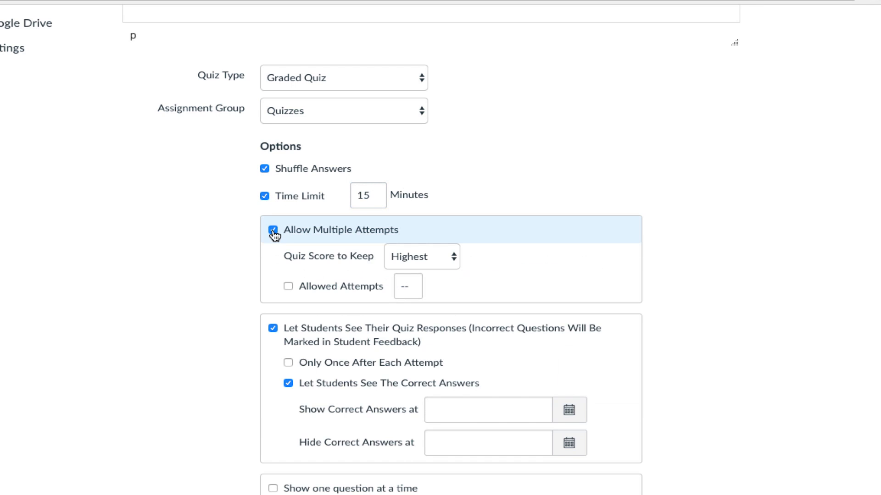
left_click(289, 286)
scroll(491, 254, "down", 3)
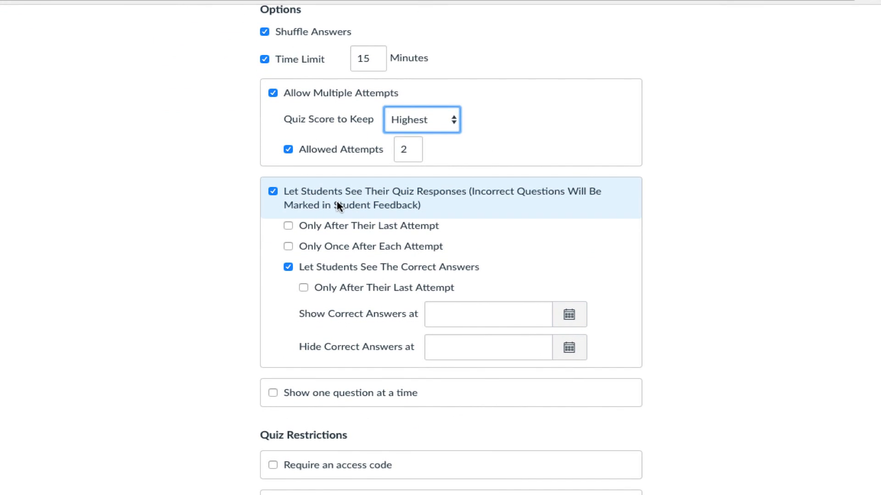
- Show correct answers only after the last attempt, starting Apr 12, 2018
left_click(304, 289)
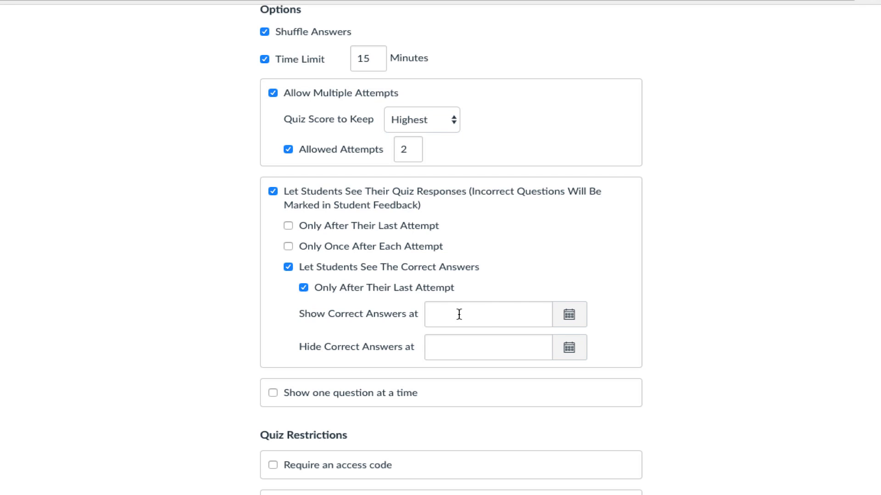
left_click(572, 317)
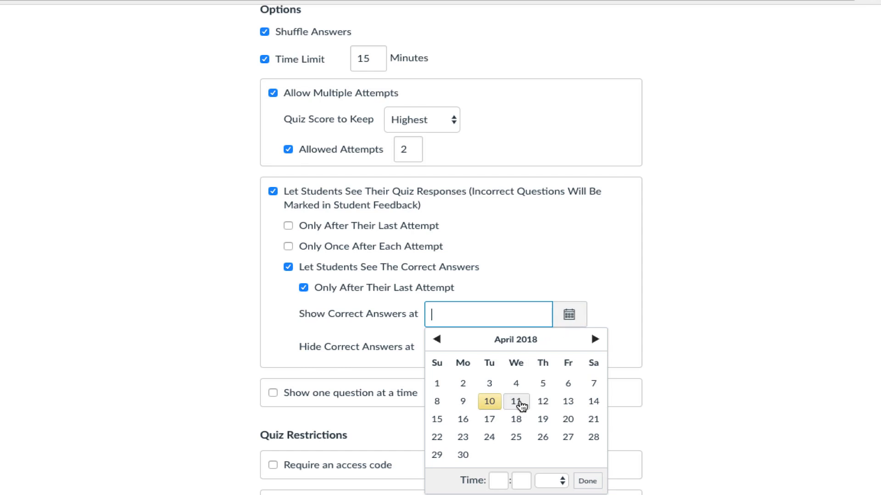
left_click(543, 402)
scroll(582, 291, "down", 2)
- Show one question at a time and lock questions after answering
left_click(272, 309)
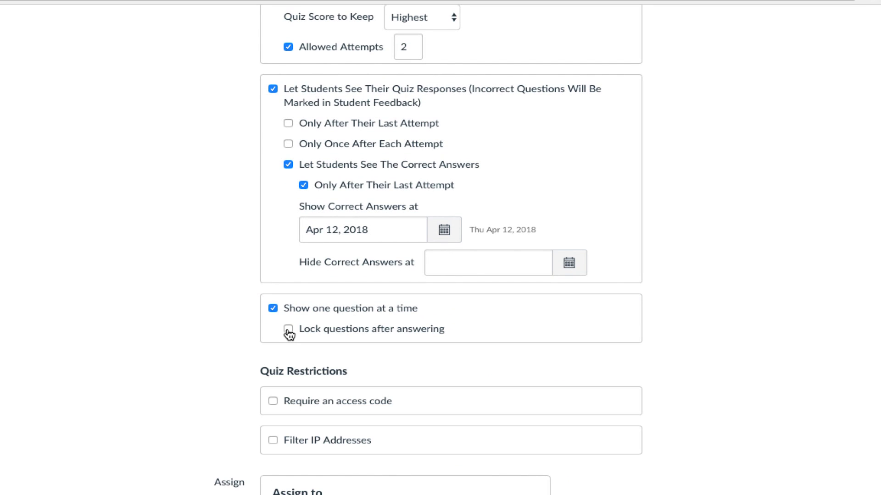
left_click(288, 330)
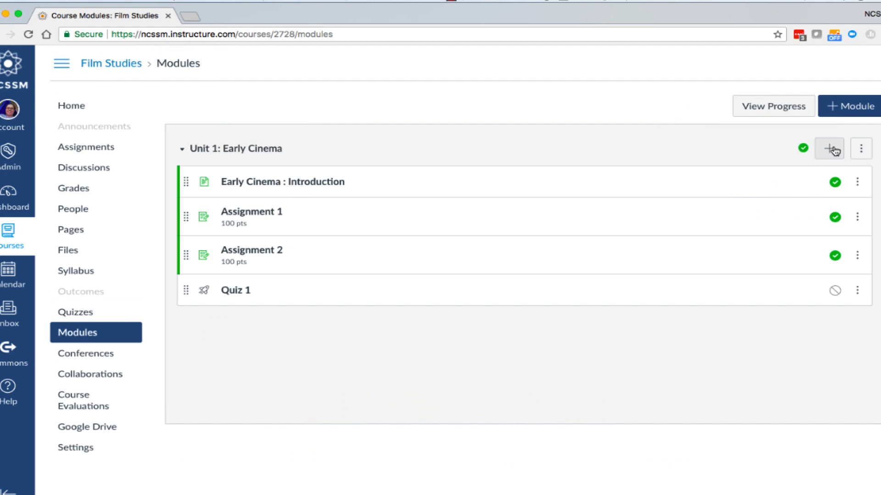
- Add a new discussion topic named Eisenstein Discussion to the Unit 1: Early Cinema module
left_click(831, 150)
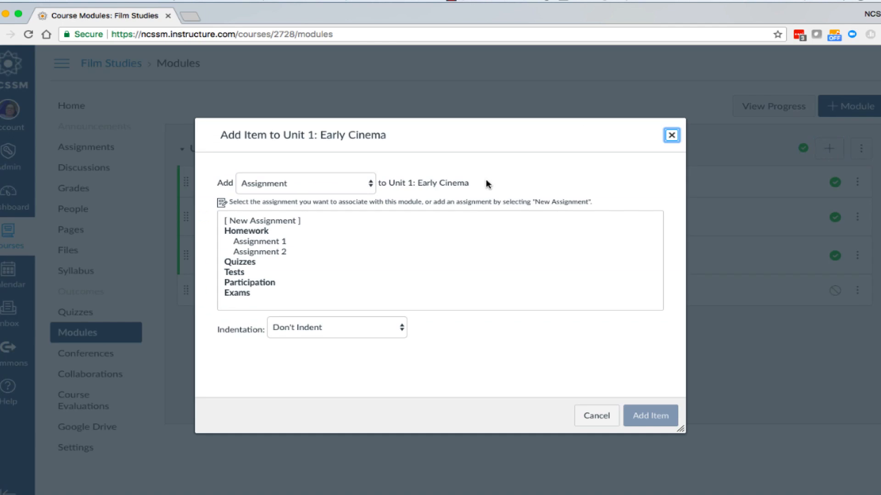
left_click(354, 182)
left_click(313, 227)
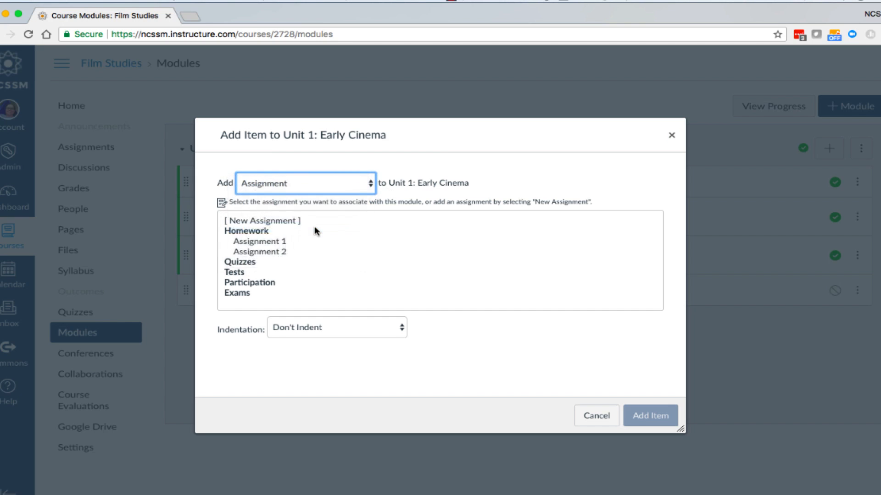
left_click(268, 226)
type("Eisenstein Discussion")
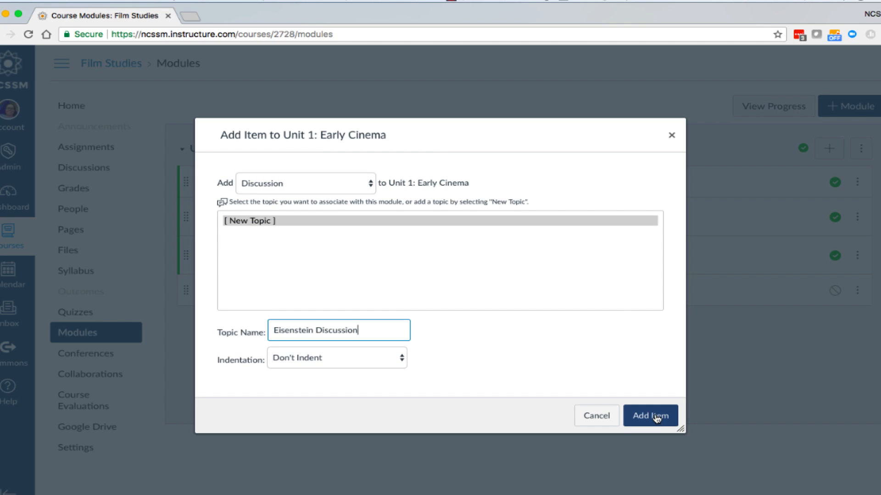
left_click(653, 416)
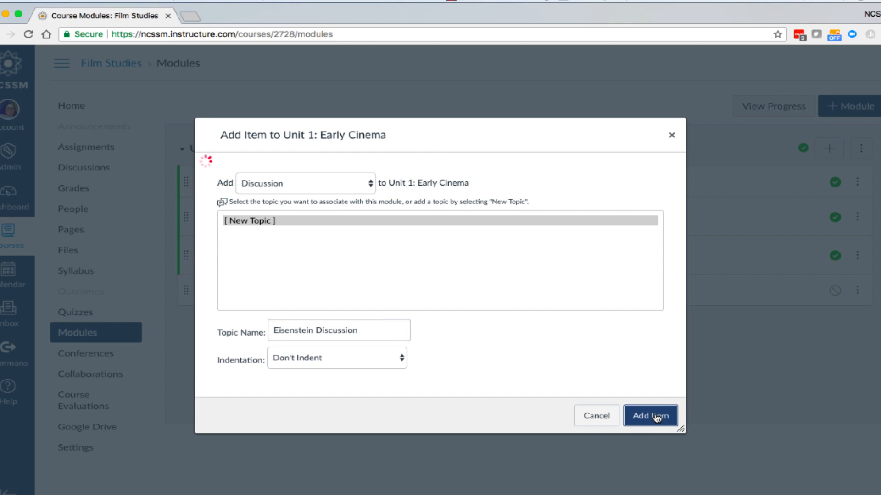
- Open the Eisenstein Discussion and start editing it
left_click(281, 322)
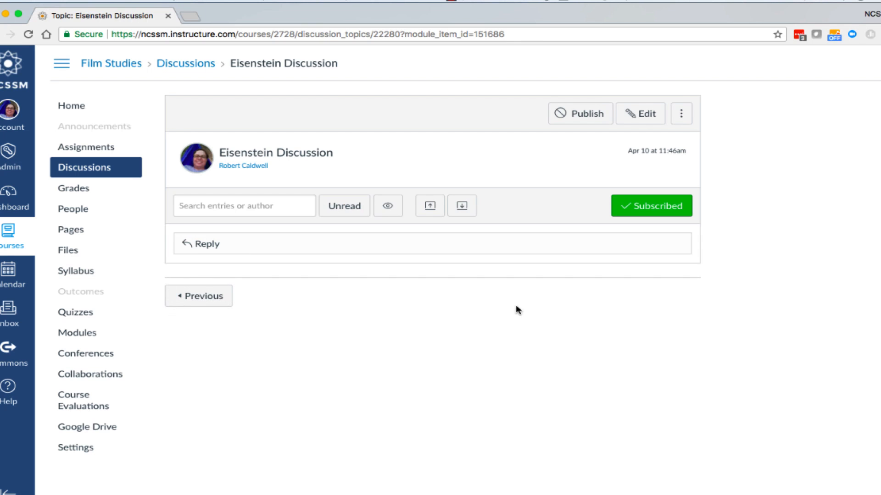
left_click(641, 114)
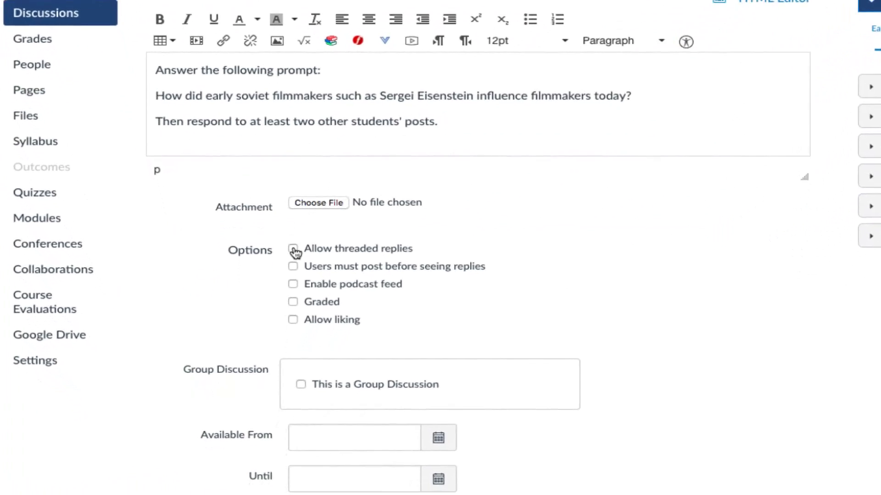
- Enable threaded replies, require users to post before seeing replies, and make the discussion graded
left_click(295, 241)
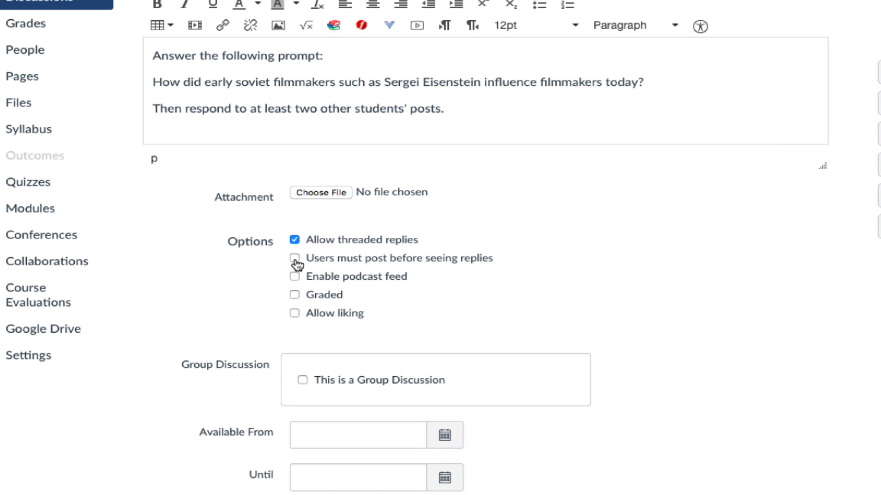
left_click(295, 260)
left_click(295, 296)
- Set the discussion's points possible to 10 and its assignment group to Participation
scroll(402, 298, "down", 3)
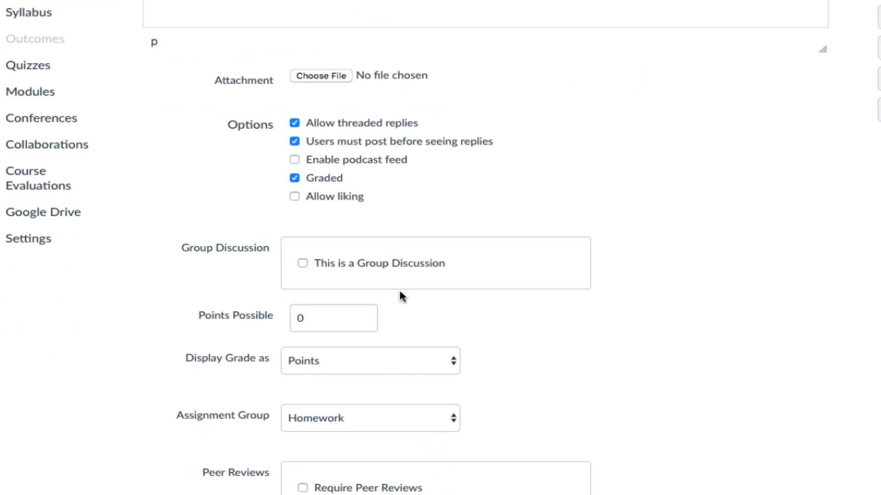
scroll(399, 298, "down", 1)
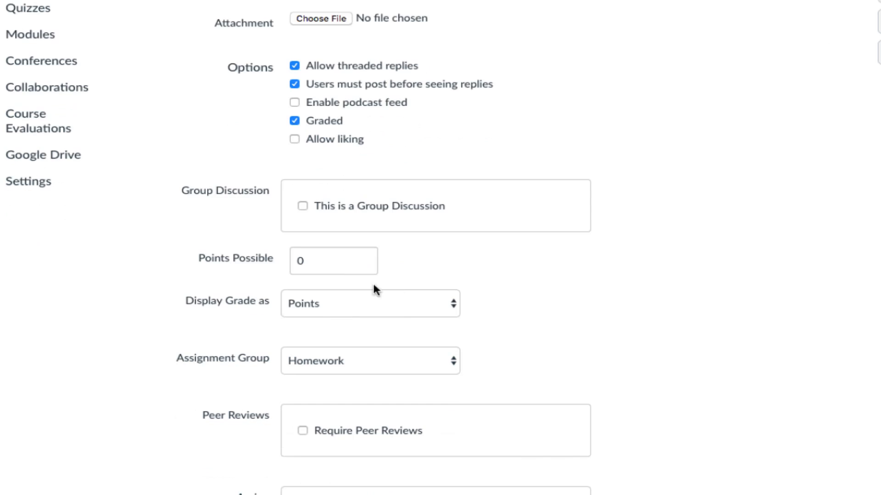
double_click(335, 265)
type("10")
left_click(448, 361)
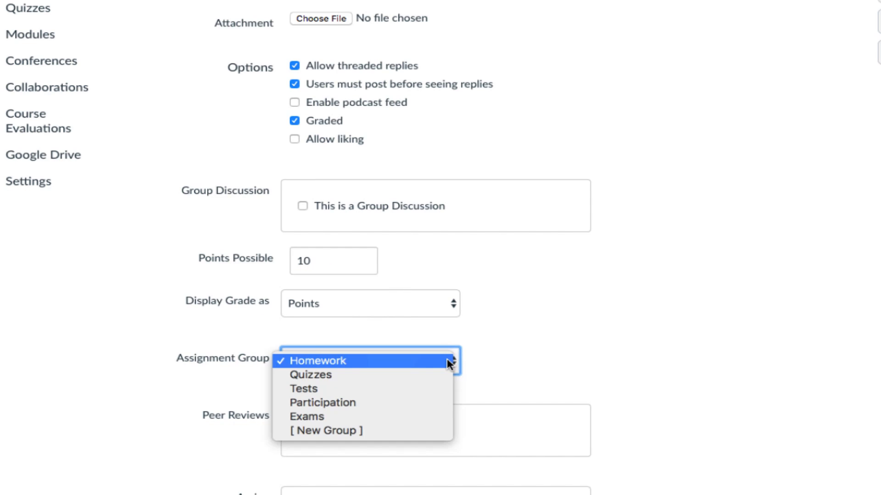
left_click(411, 402)
- Allow liking on the discussion and sort replies by likes
left_click(295, 140)
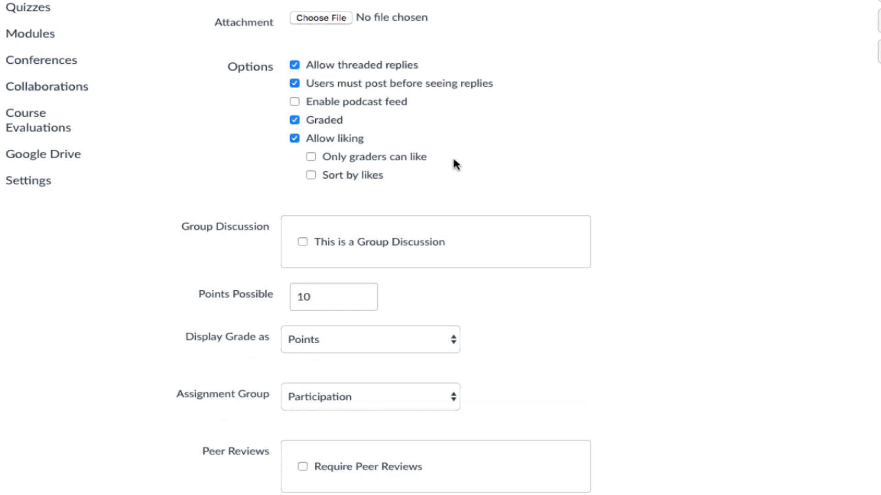
left_click(311, 176)
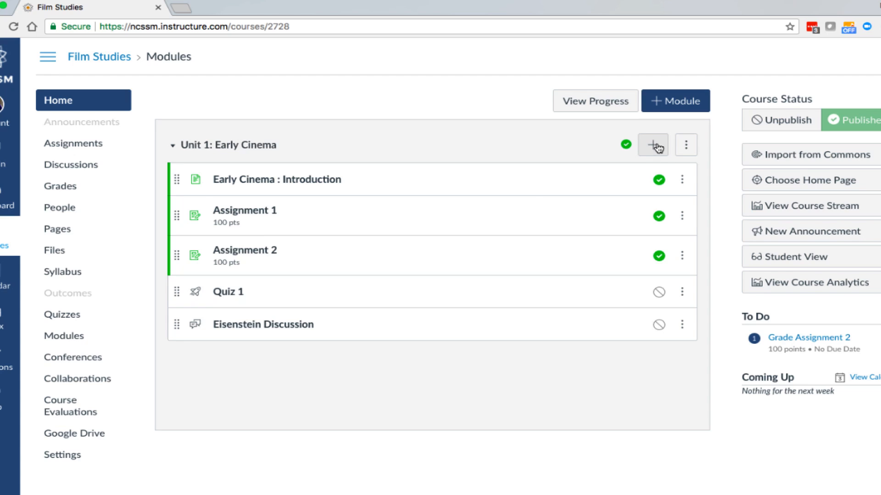
left_click(651, 144)
left_click(349, 172)
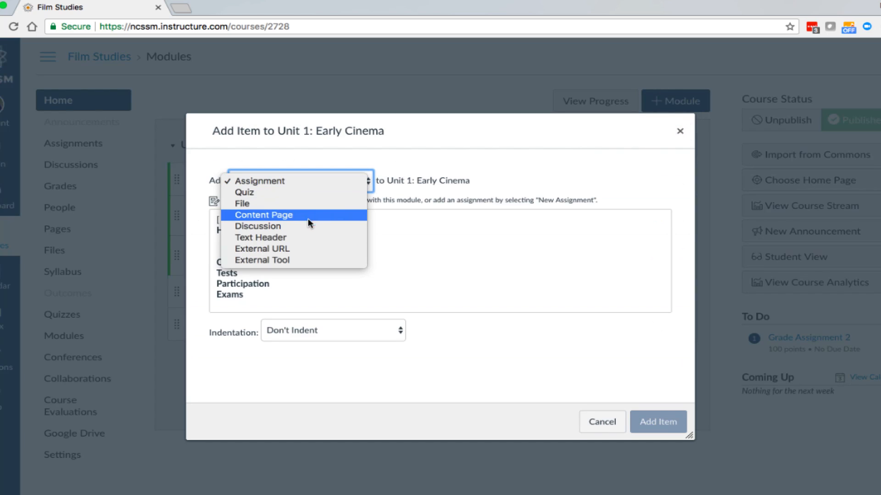
left_click(307, 248)
left_click(308, 220)
type("https://www.ncssm.edu/")
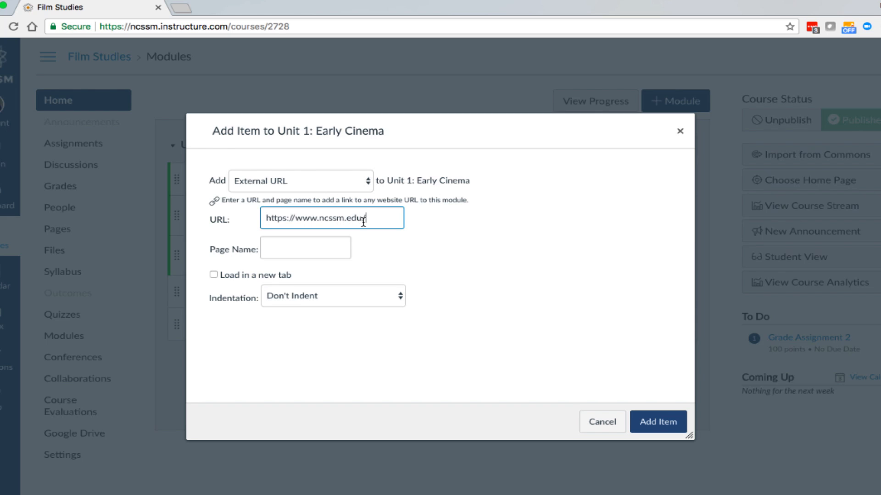
left_click(314, 246)
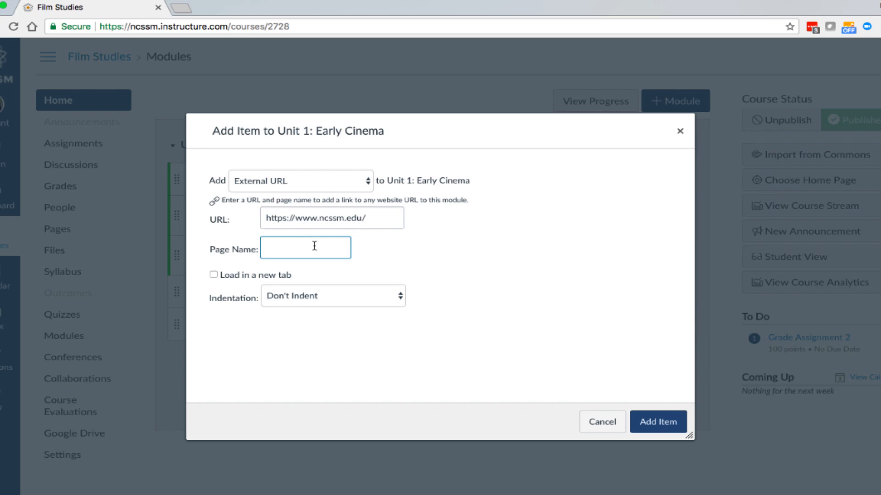
type("NCSSM Website")
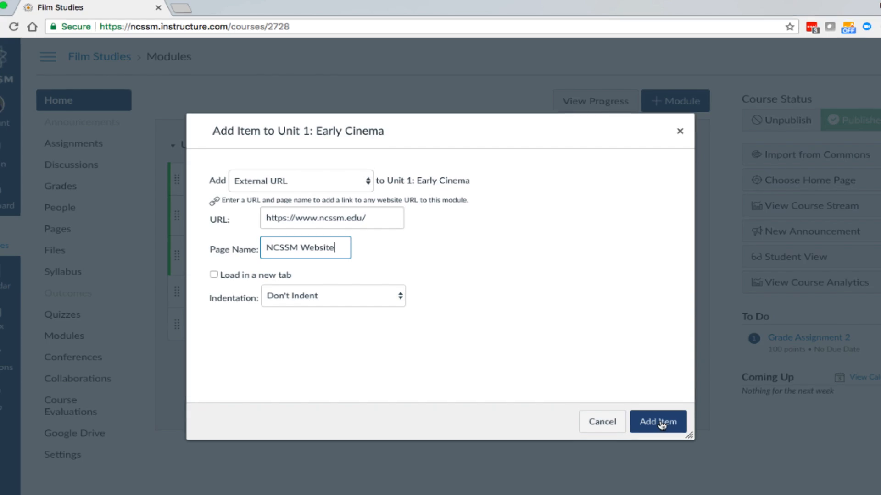
left_click(648, 415)
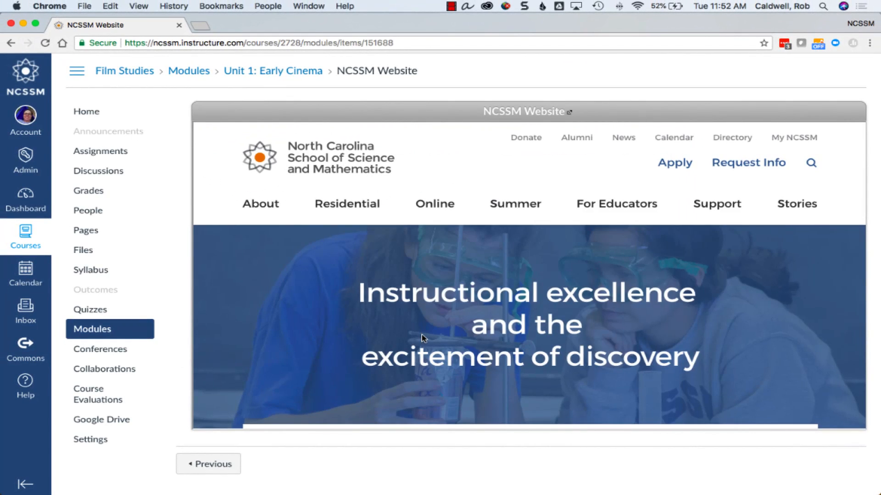
- Scroll through the embedded NCSSM Website page and return to the course modules
scroll(422, 339, "down", 10)
scroll(422, 338, "down", 6)
scroll(422, 338, "up", 8)
scroll(422, 339, "up", 10)
left_click(94, 329)
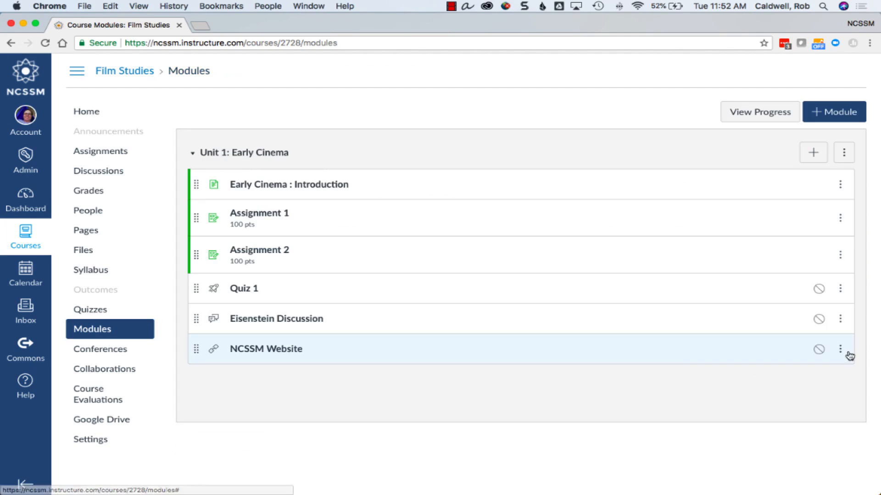
- Set the NCSSM Website item to load in a new tab and open it to test the link
left_click(840, 349)
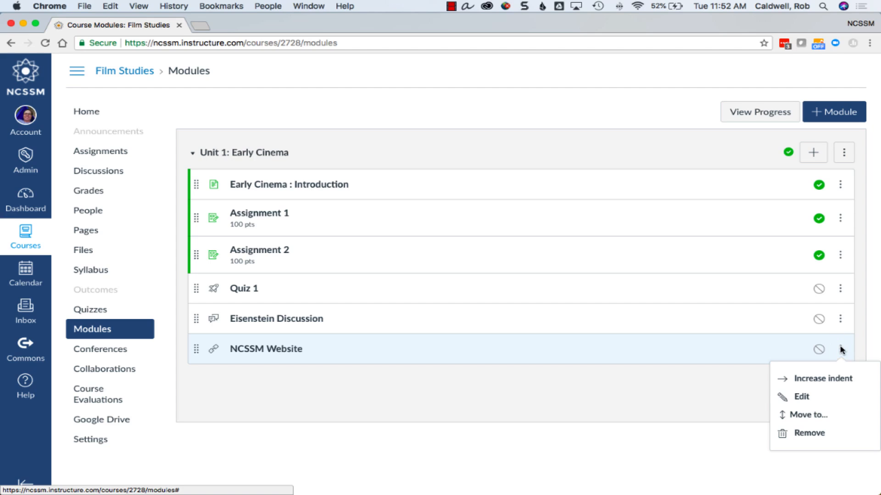
left_click(801, 397)
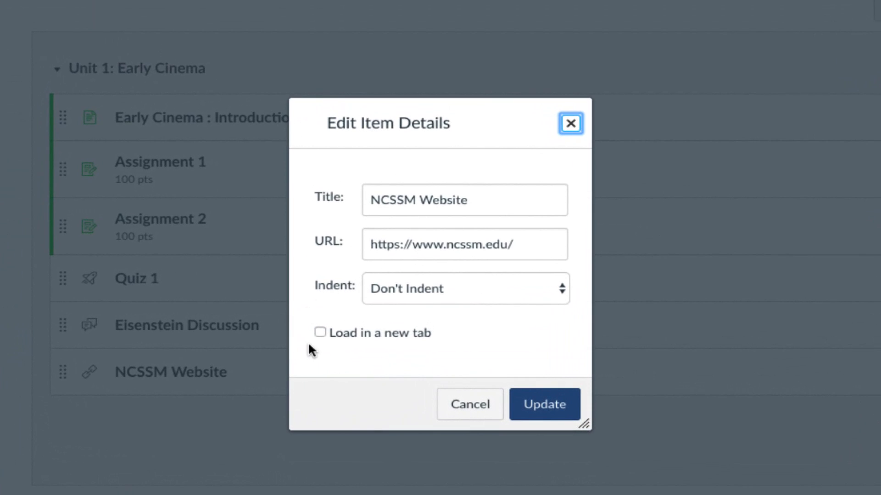
left_click(320, 333)
left_click(530, 410)
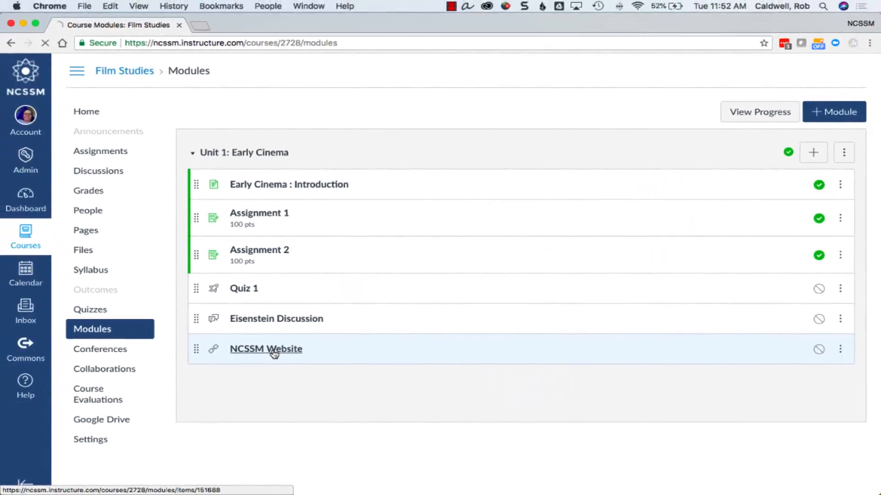
left_click(186, 374)
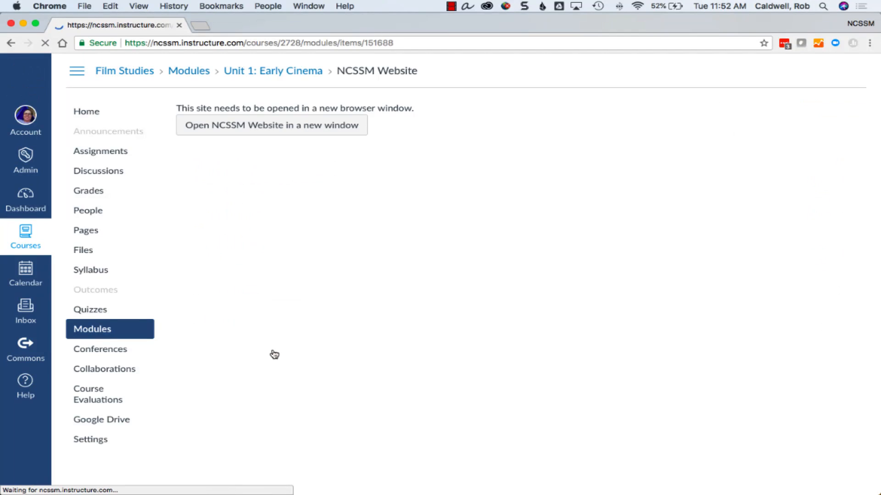
left_click(289, 128)
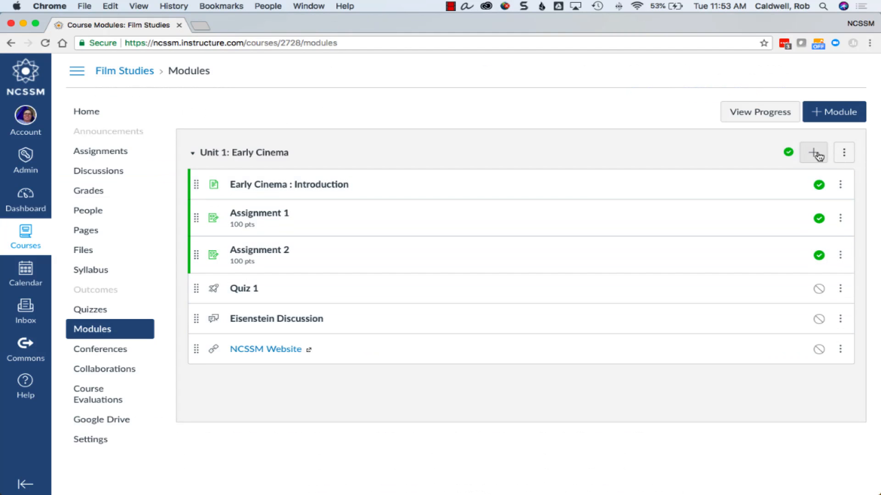
- Add a new file item, YouTube February 2018_v2.pdf, uploaded to course files in the Unit 1: Early Cinema module
left_click(814, 154)
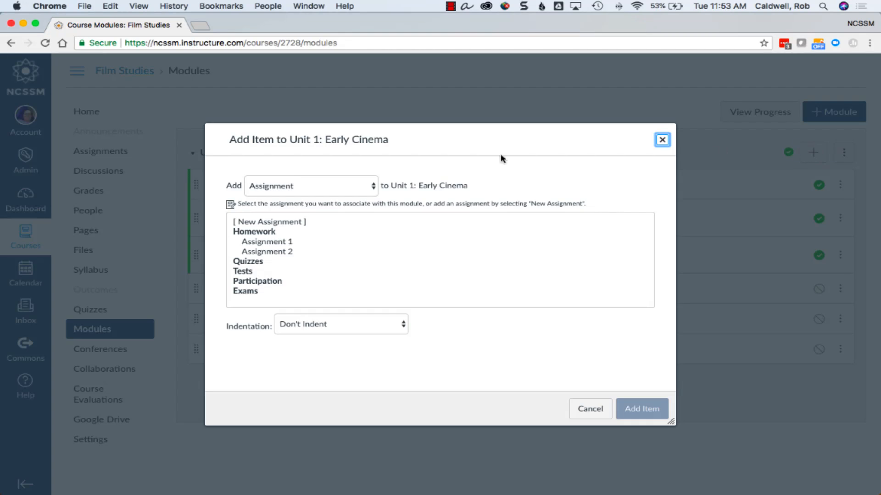
left_click(365, 188)
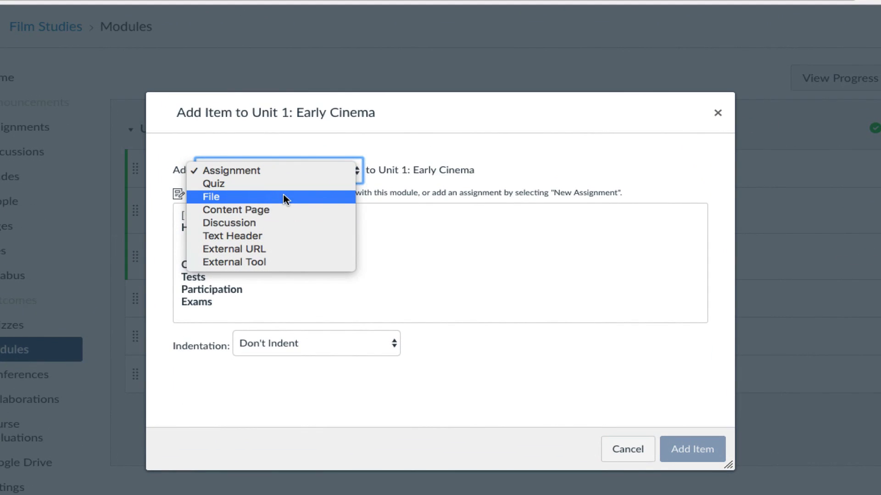
left_click(284, 198)
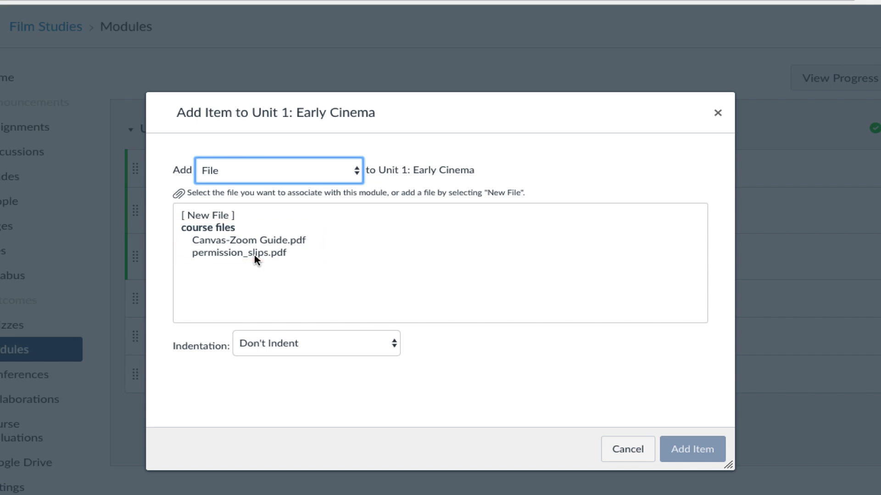
left_click(218, 214)
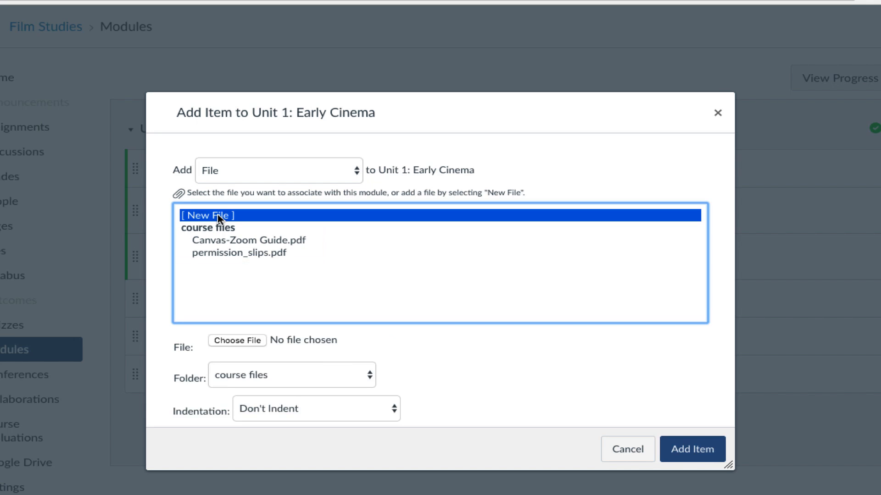
left_click(251, 342)
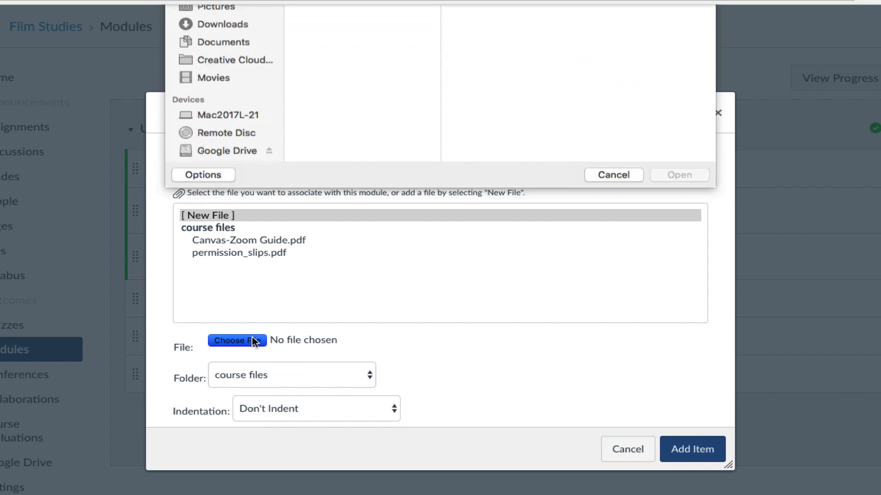
left_click(694, 451)
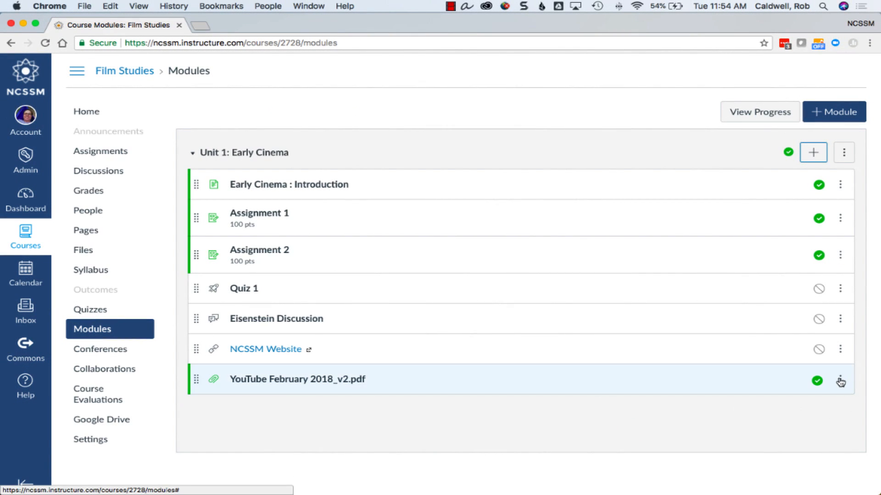
- Rename the uploaded PDF module item to YouTube Statistics
left_click(840, 382)
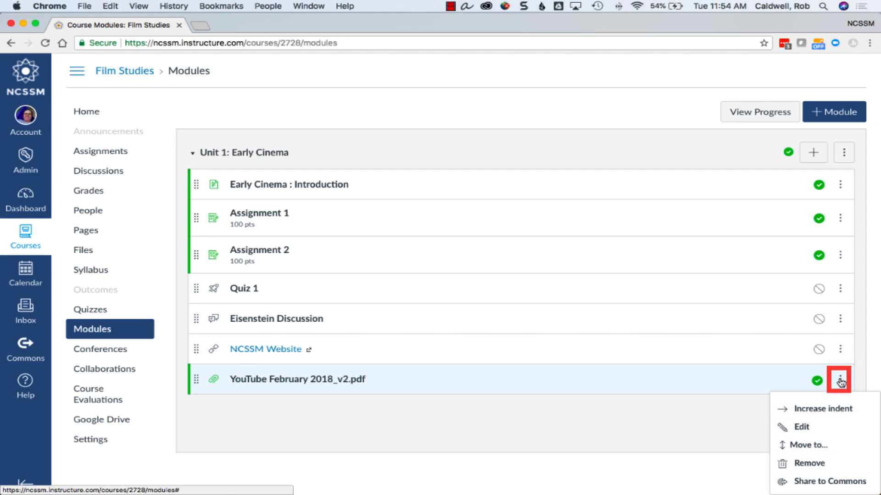
left_click(798, 426)
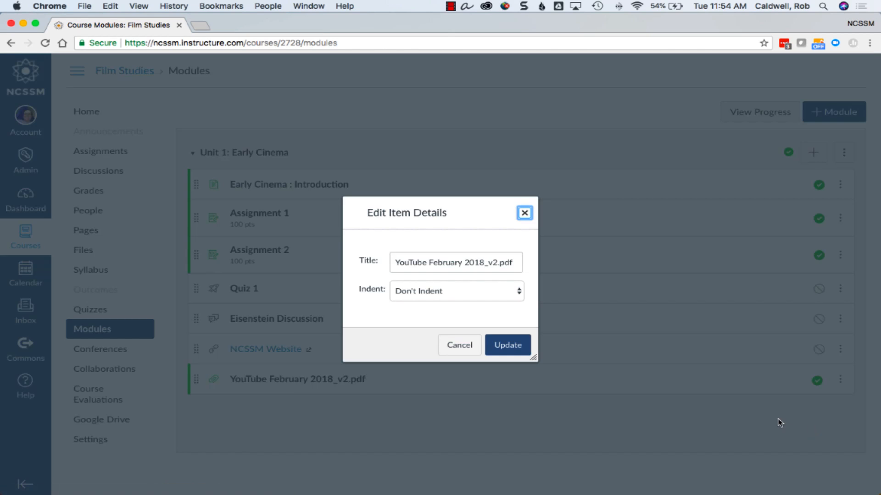
triple_click(458, 262)
type("YouTube Statistics")
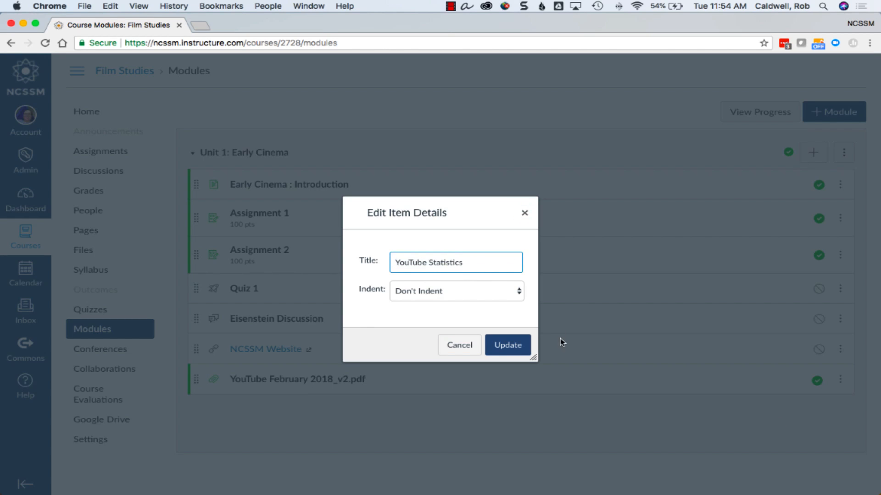
left_click(516, 348)
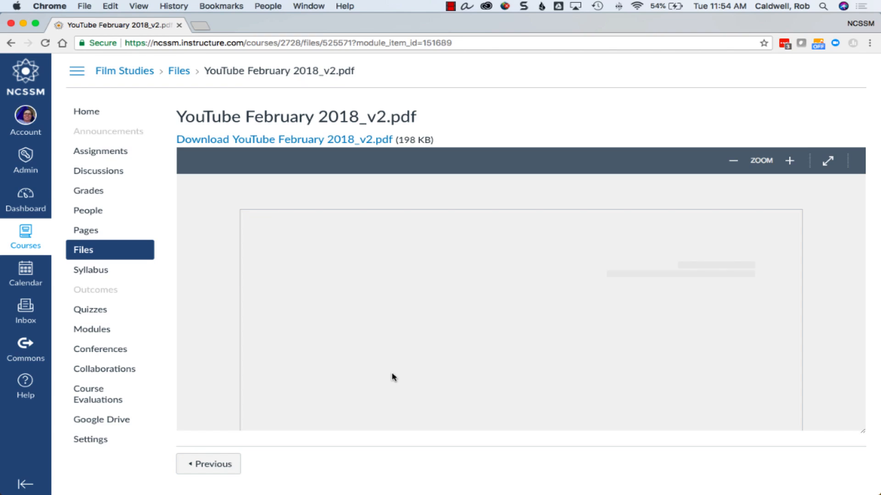
- Scroll through the YouTube statistics PDF preview
scroll(488, 358, "down", 6)
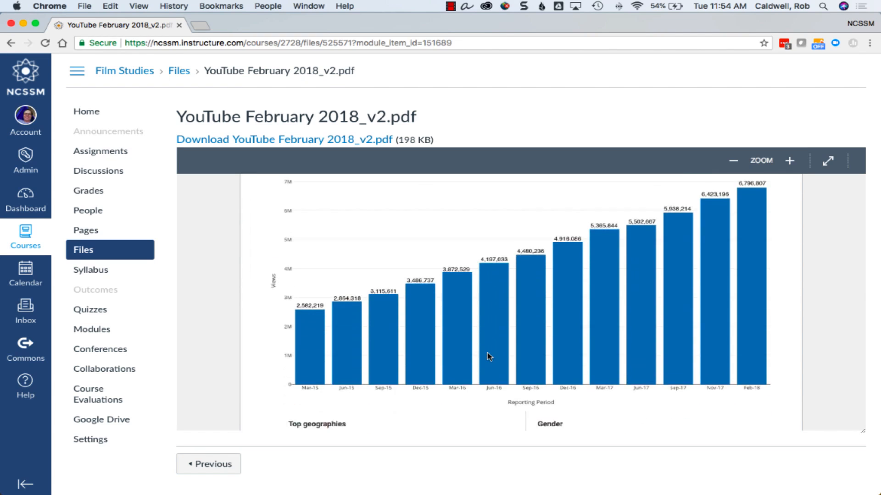
scroll(487, 357, "down", 3)
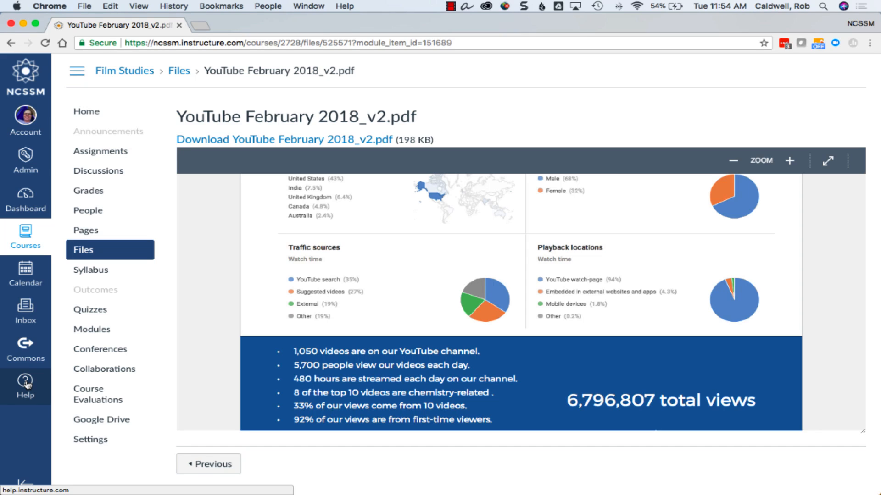
- Open Search the Canvas Guides from Help and browse the Canvas Instructor Guide table of contents
left_click(26, 384)
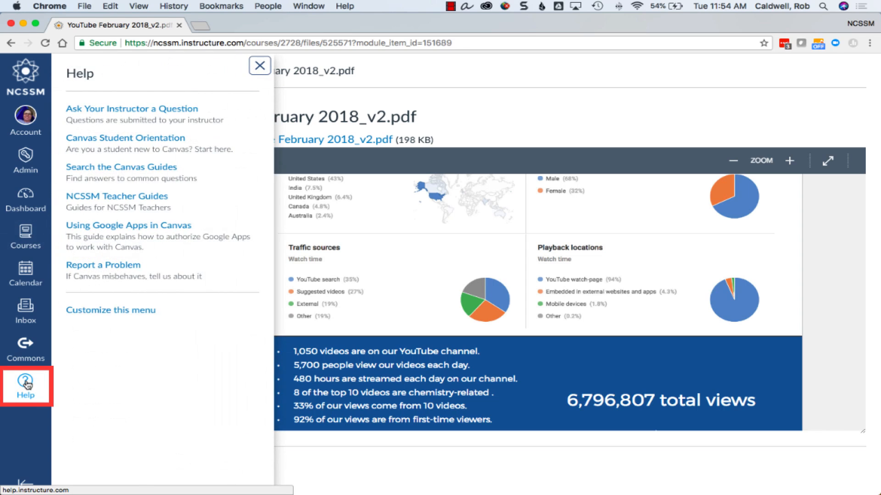
left_click(133, 173)
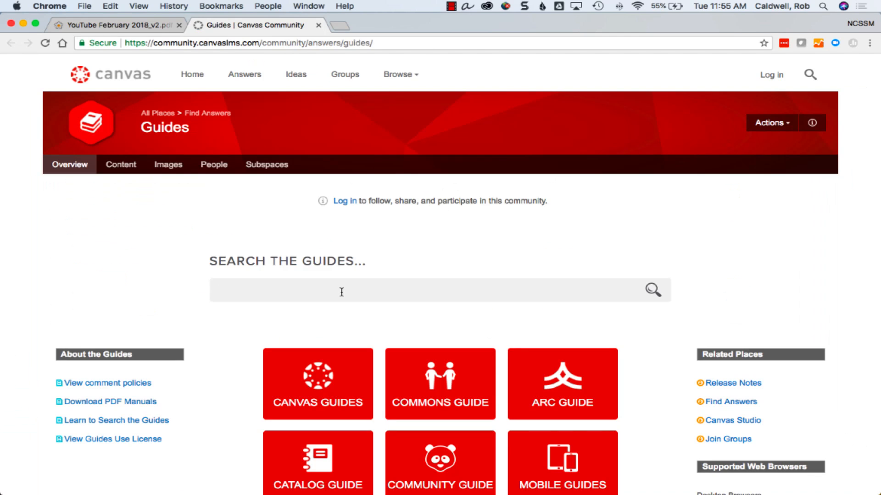
left_click(301, 363)
left_click(168, 397)
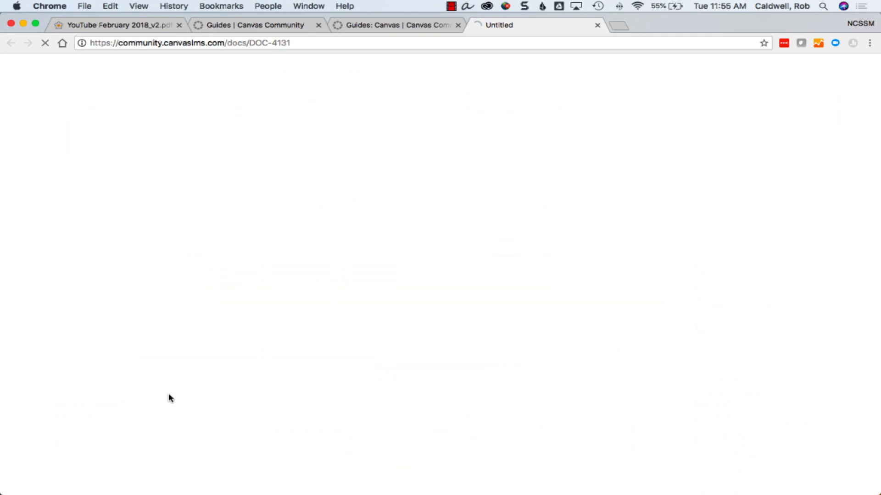
scroll(327, 363, "down", 5)
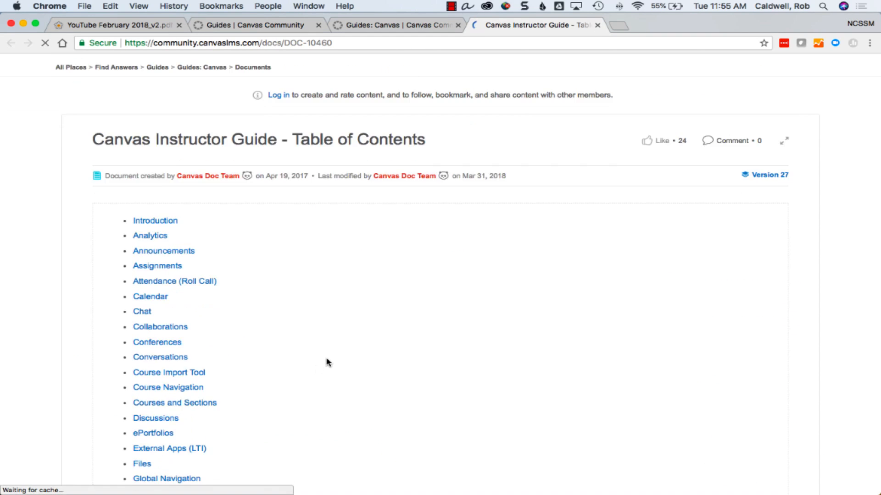